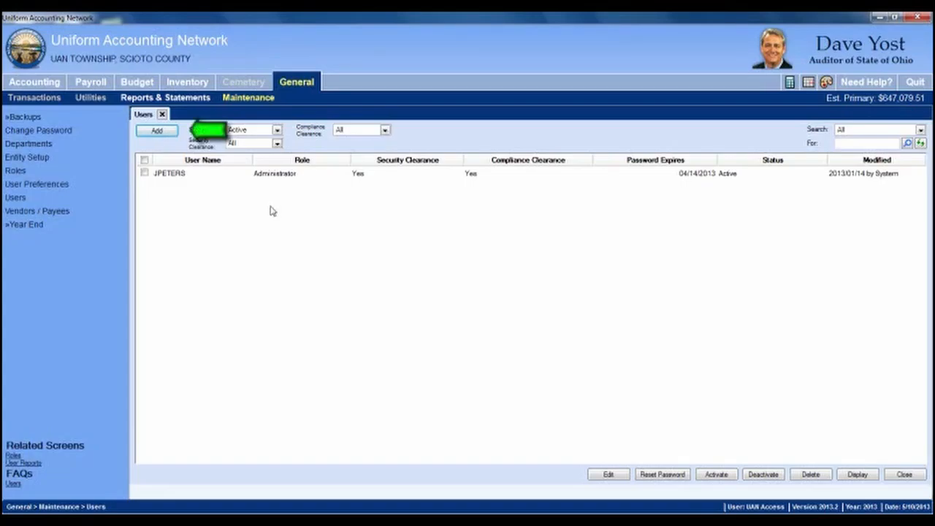
Step: Start a new user account from the Users screen, opening a blank Active Add User form
{"action": "left_click", "coordinate": [172, 132]}
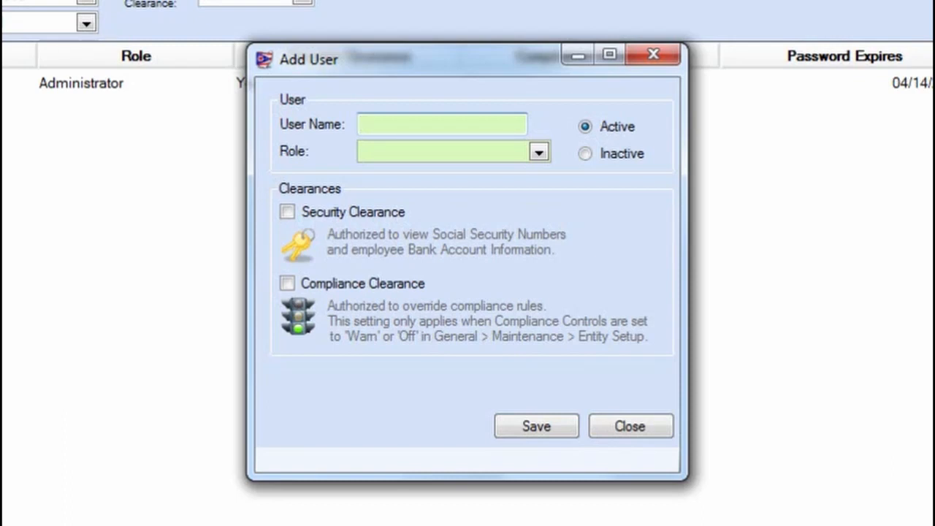
{"action": "left_click", "coordinate": [534, 154]}
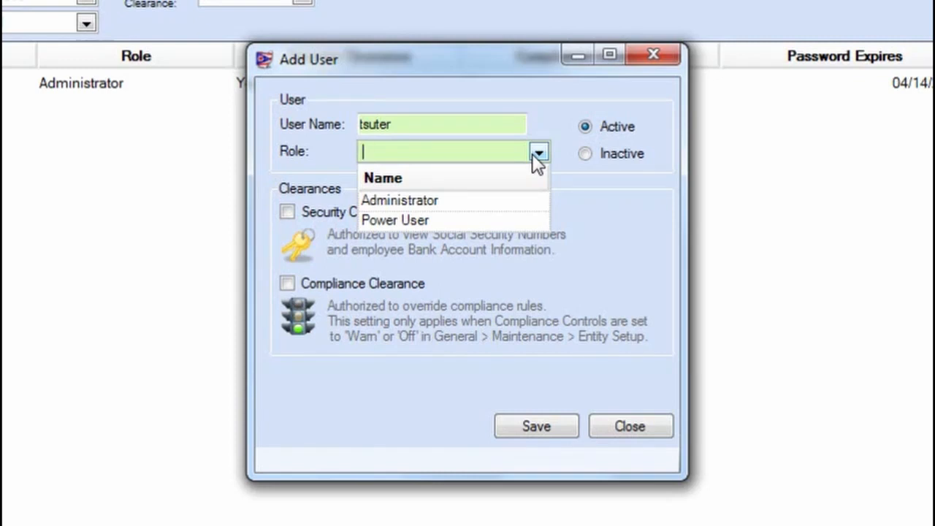
{"action": "left_click", "coordinate": [425, 224]}
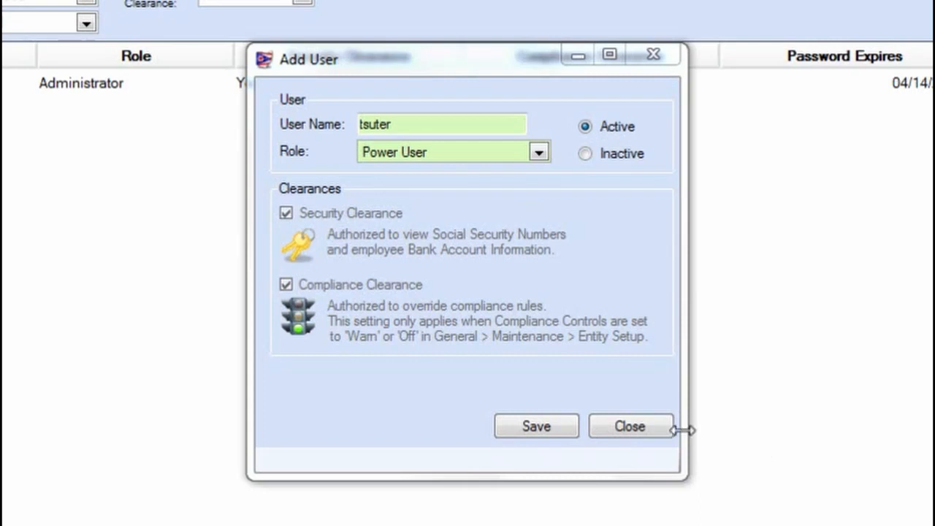
{"action": "left_click", "coordinate": [647, 430]}
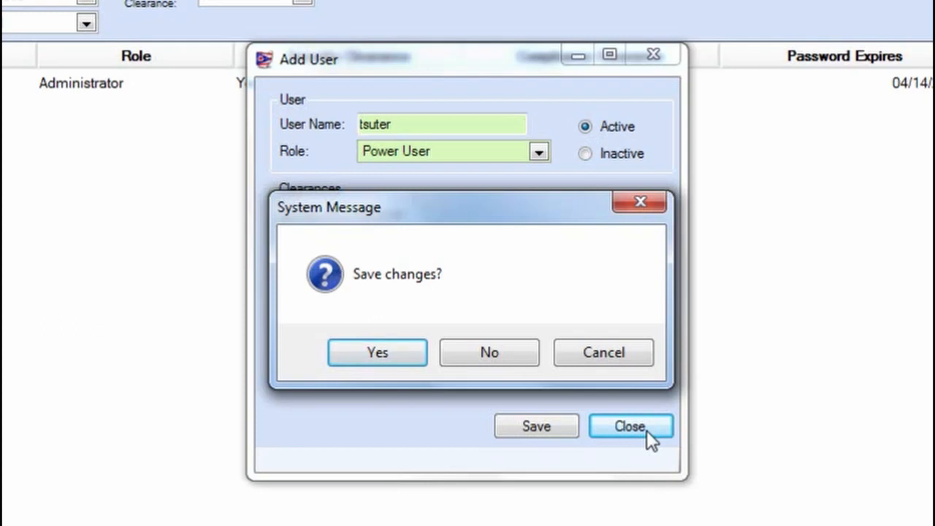
{"action": "left_click", "coordinate": [606, 353]}
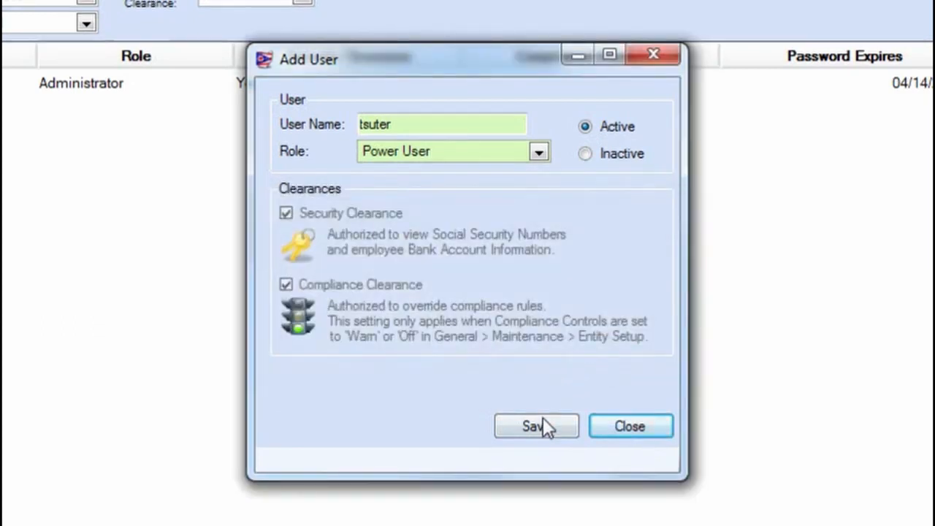
{"action": "left_click", "coordinate": [543, 420]}
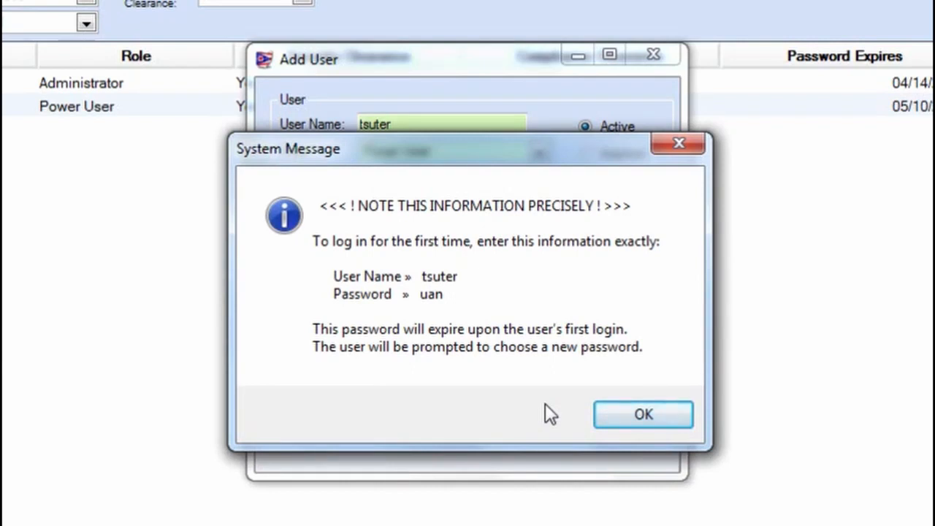
{"action": "left_click", "coordinate": [627, 415]}
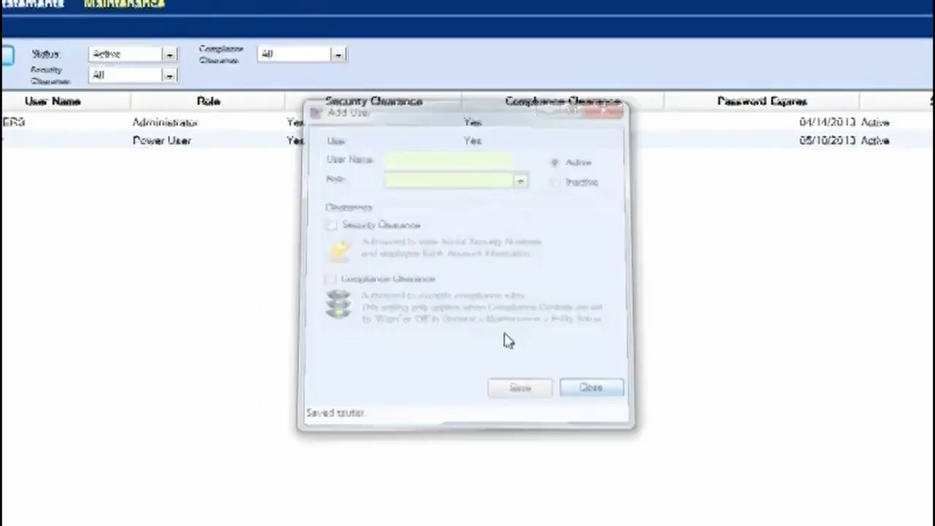
{"action": "left_click", "coordinate": [631, 428]}
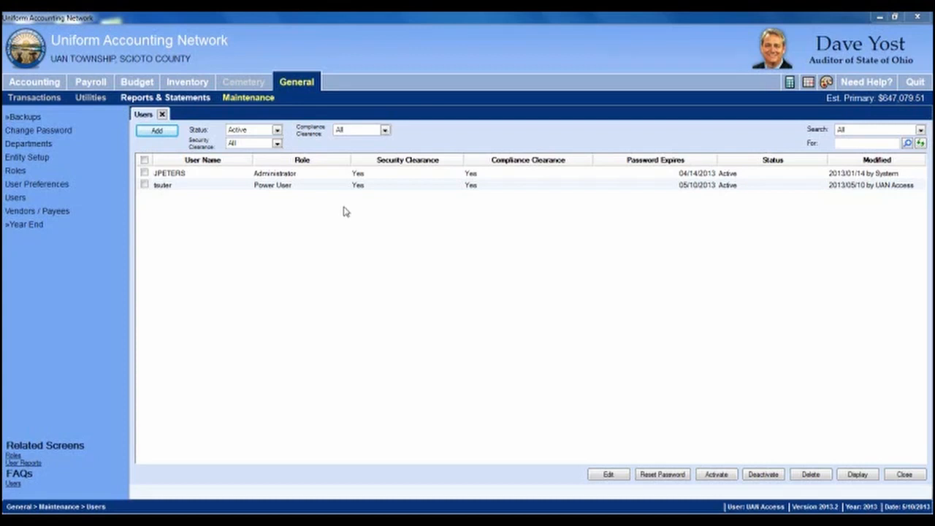
{"action": "left_click", "coordinate": [144, 186]}
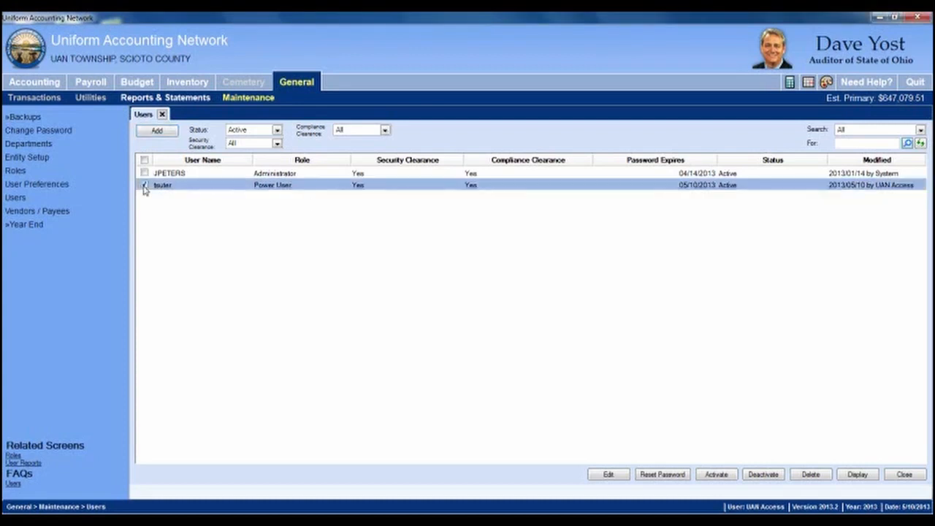
{"action": "left_click", "coordinate": [605, 475]}
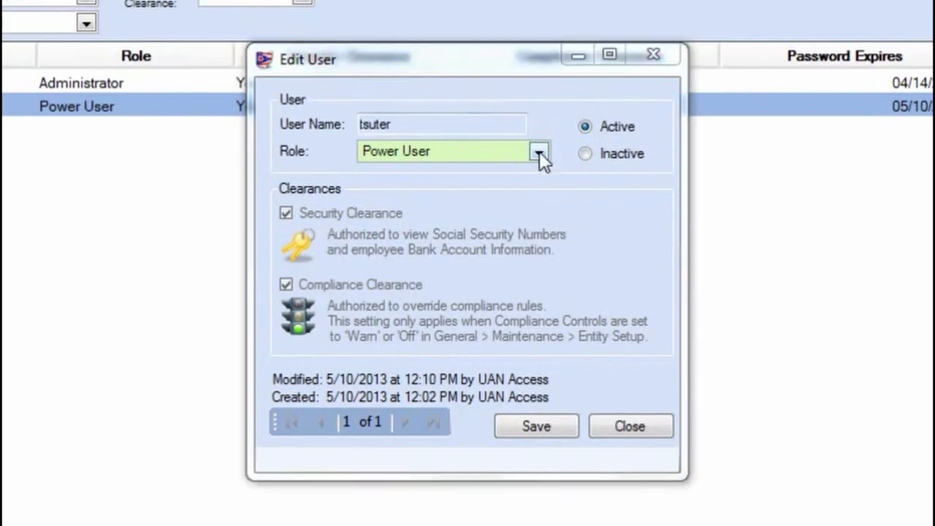
{"action": "left_click", "coordinate": [538, 152]}
{"action": "left_click", "coordinate": [451, 199]}
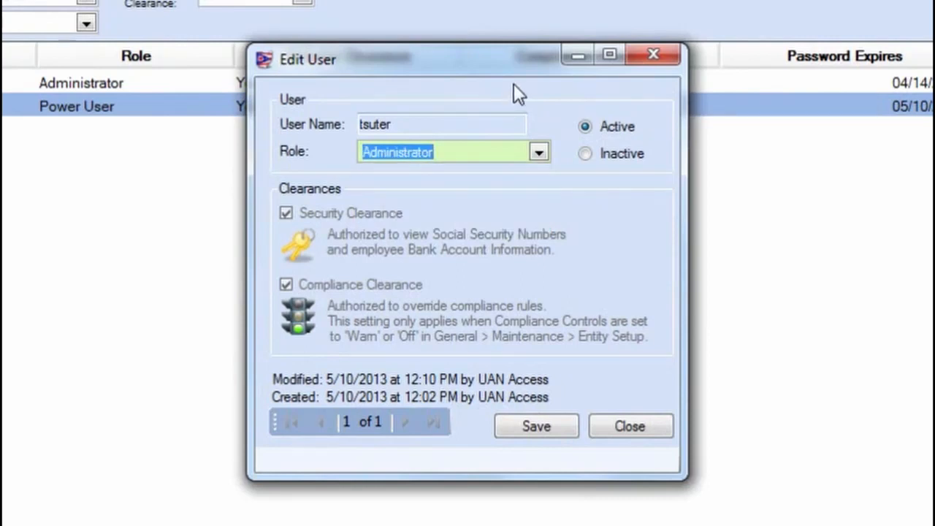
{"action": "left_click", "coordinate": [632, 428]}
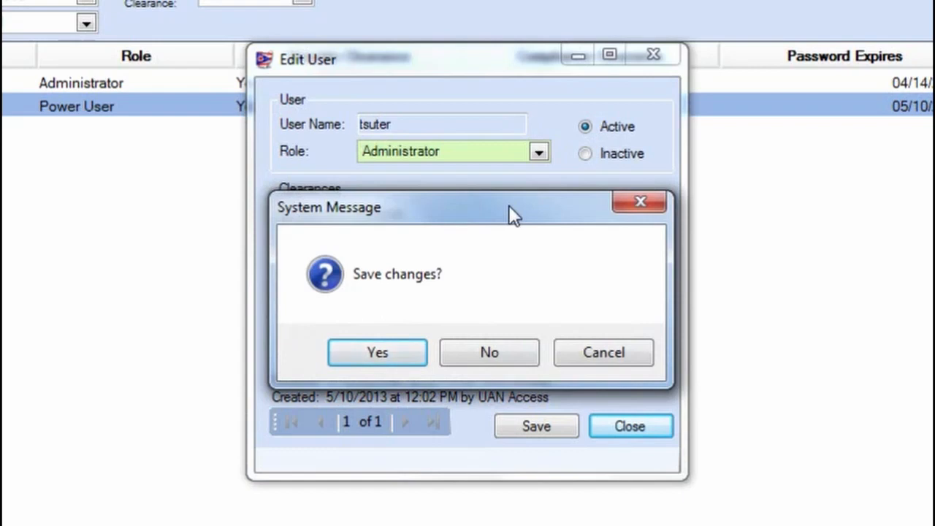
{"action": "left_click", "coordinate": [599, 351]}
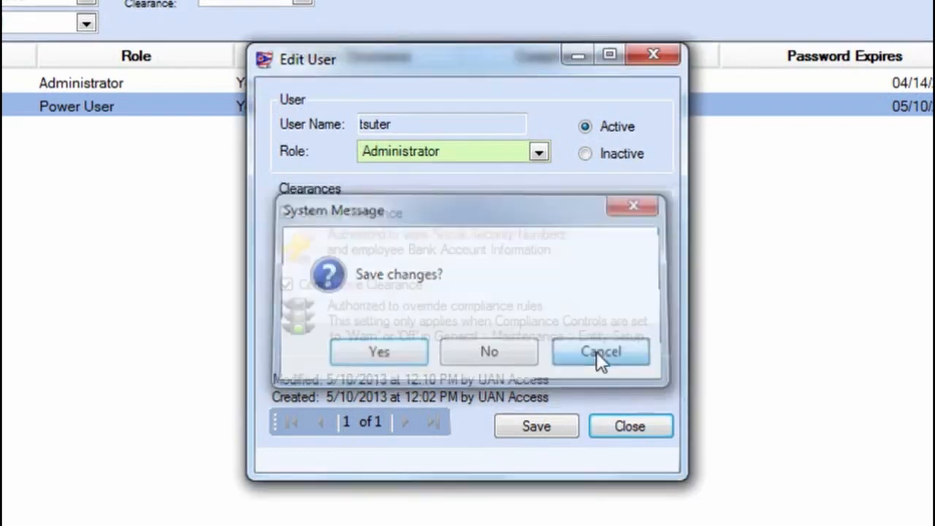
{"action": "left_click", "coordinate": [534, 426]}
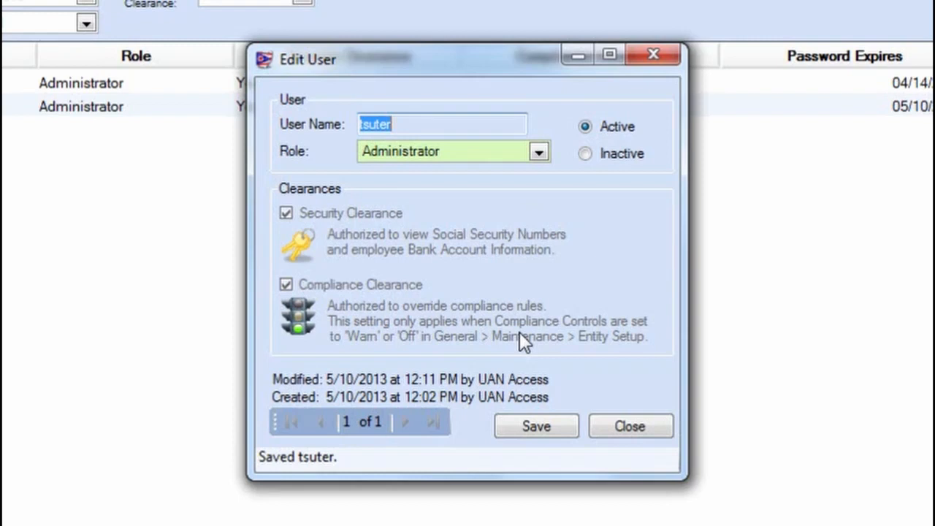
{"action": "left_click", "coordinate": [633, 427]}
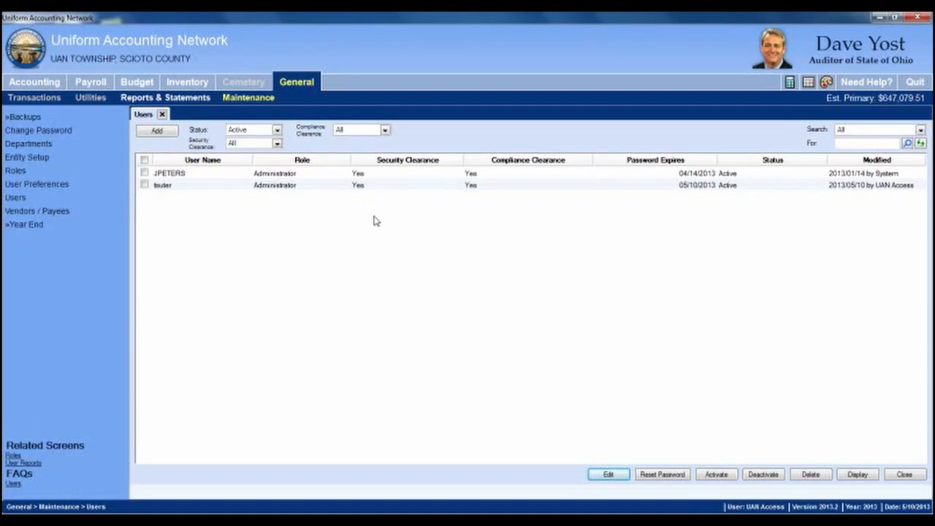
{"action": "left_click", "coordinate": [145, 185]}
{"action": "left_click", "coordinate": [662, 474]}
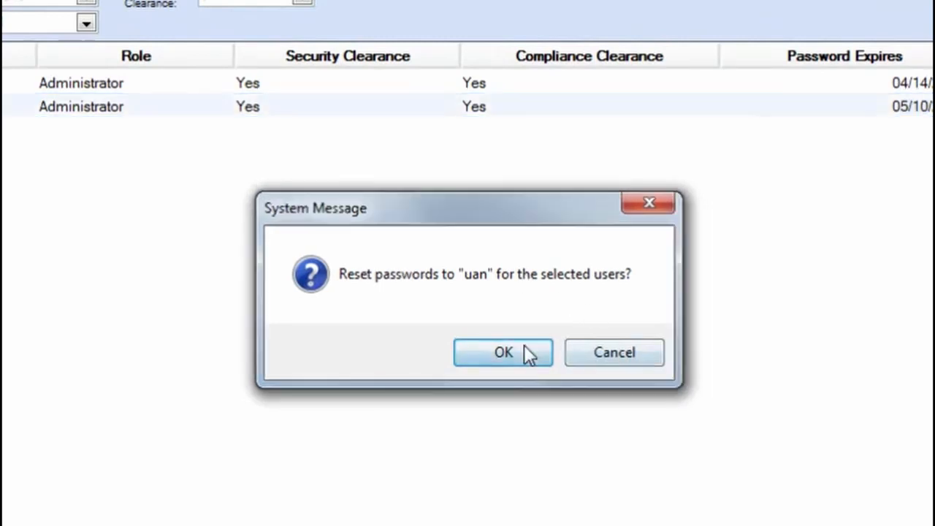
{"action": "left_click", "coordinate": [524, 349]}
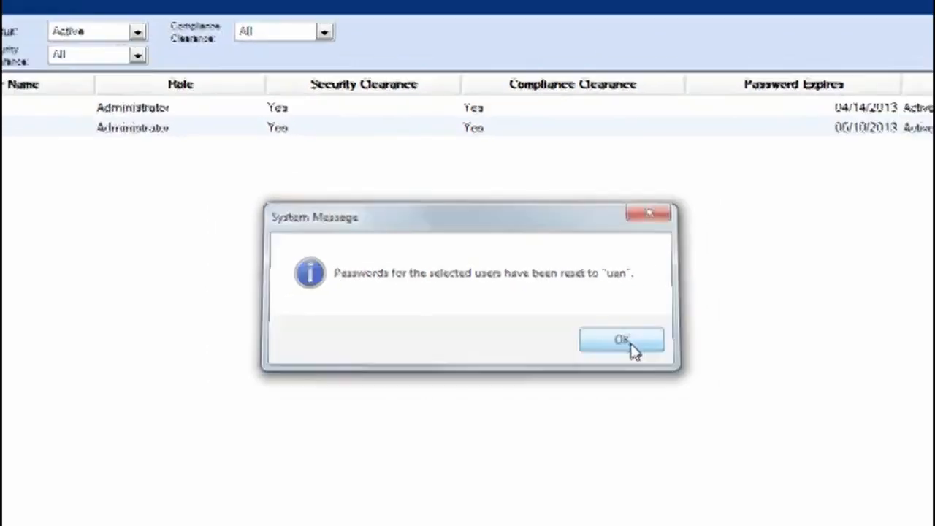
{"action": "left_click", "coordinate": [662, 355]}
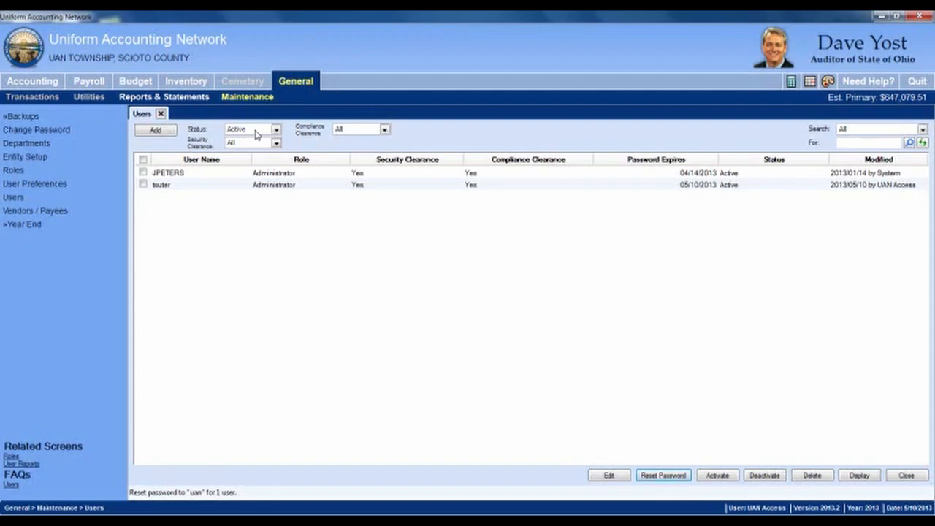
{"action": "left_click", "coordinate": [143, 184]}
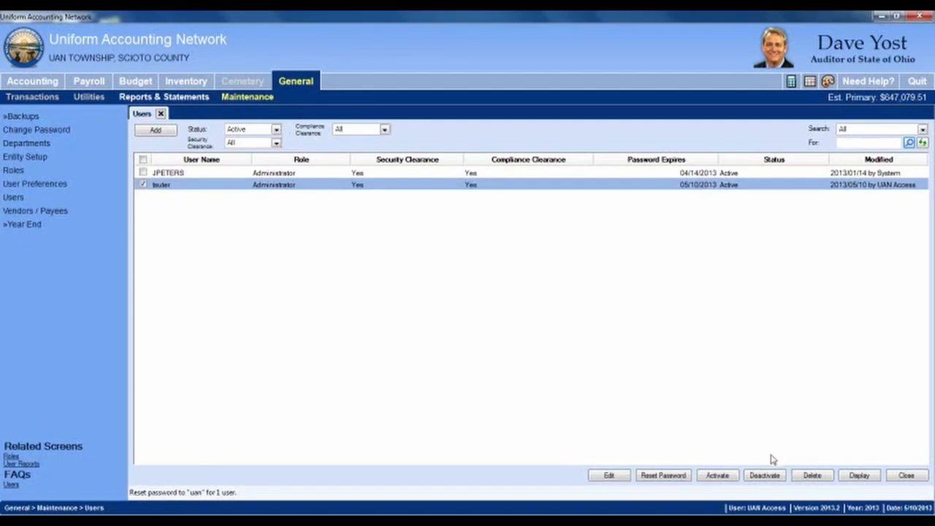
{"action": "left_click", "coordinate": [766, 476]}
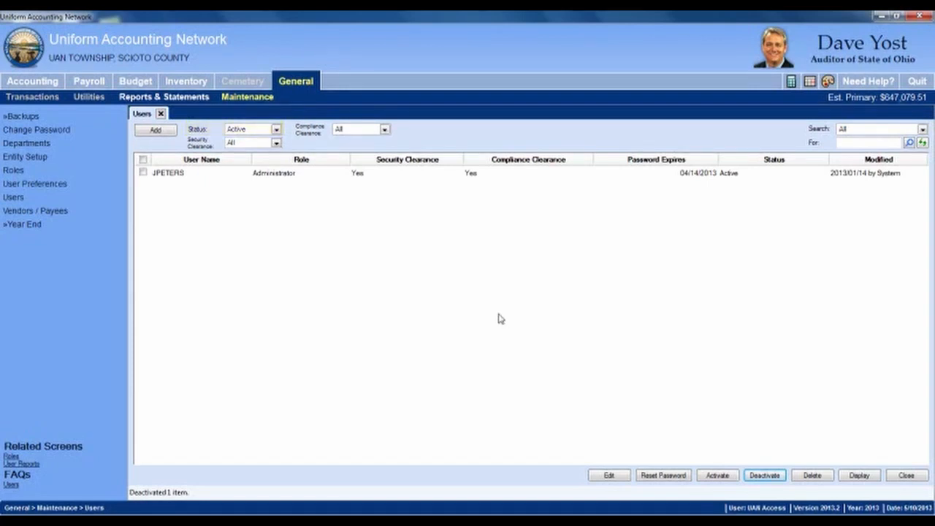
{"action": "left_click", "coordinate": [276, 130]}
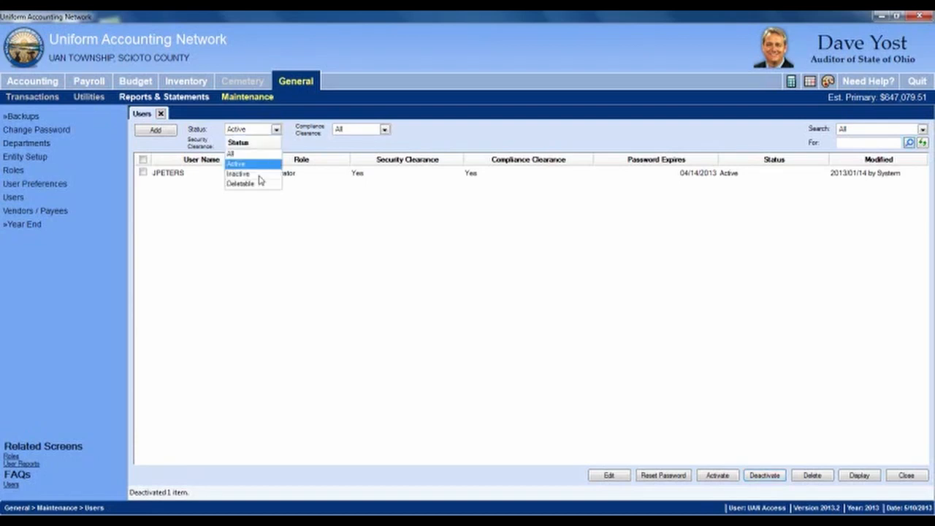
{"action": "left_click", "coordinate": [259, 175]}
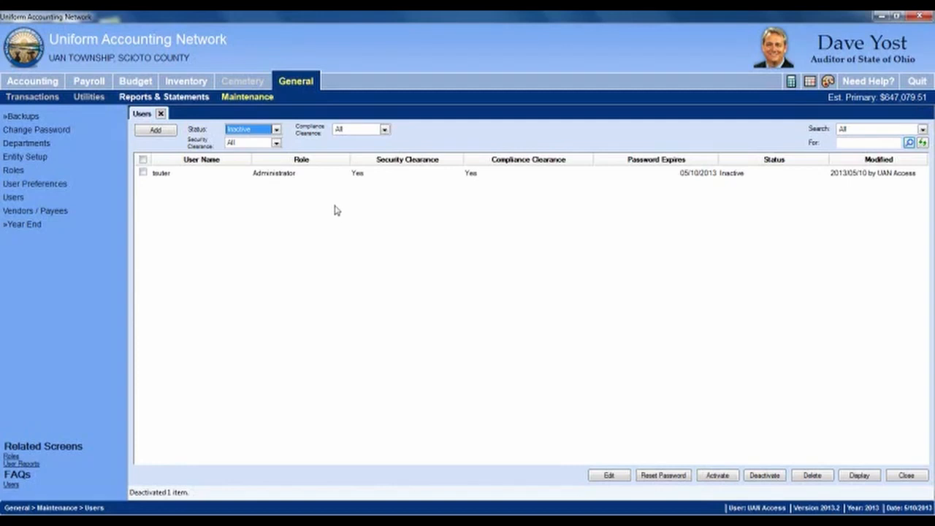
{"action": "left_click", "coordinate": [144, 174]}
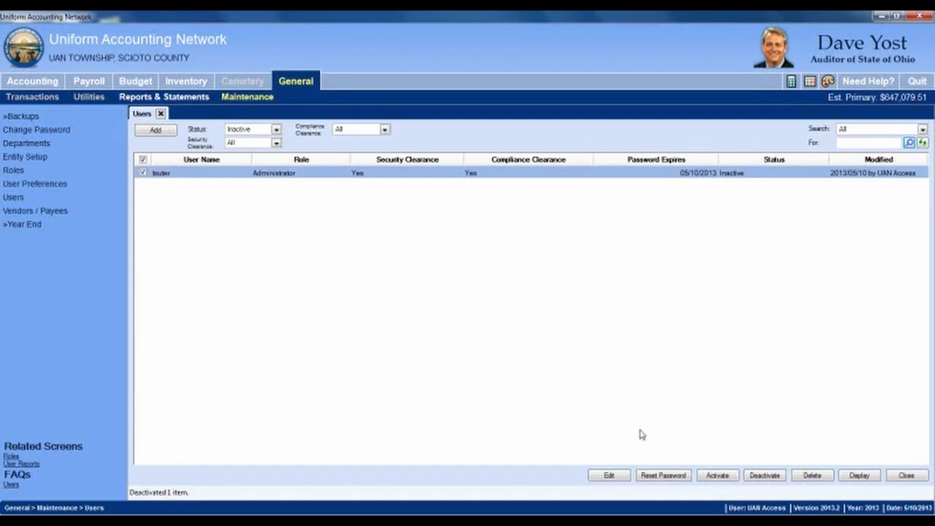
{"action": "left_click", "coordinate": [718, 476]}
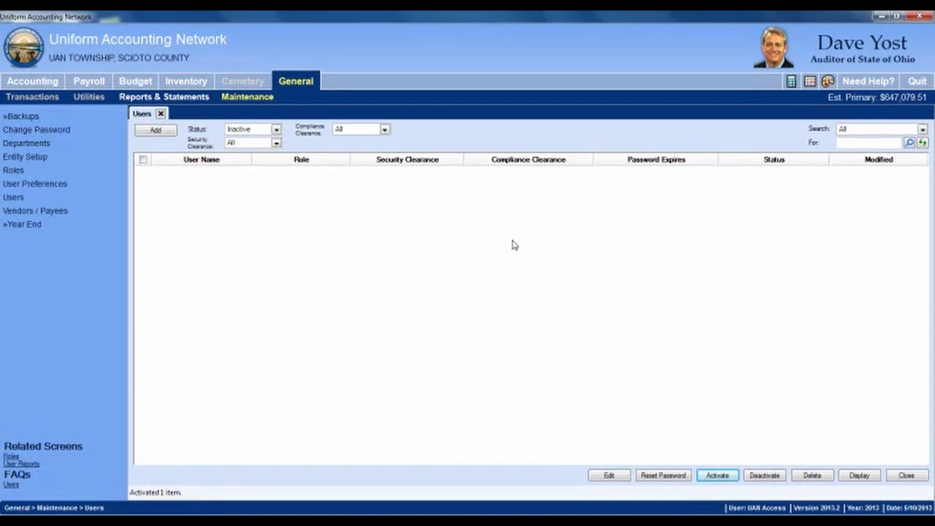
{"action": "left_click", "coordinate": [276, 129]}
Step: Switch the Status filter through All and Active, ending on Deletable users
{"action": "left_click", "coordinate": [251, 162]}
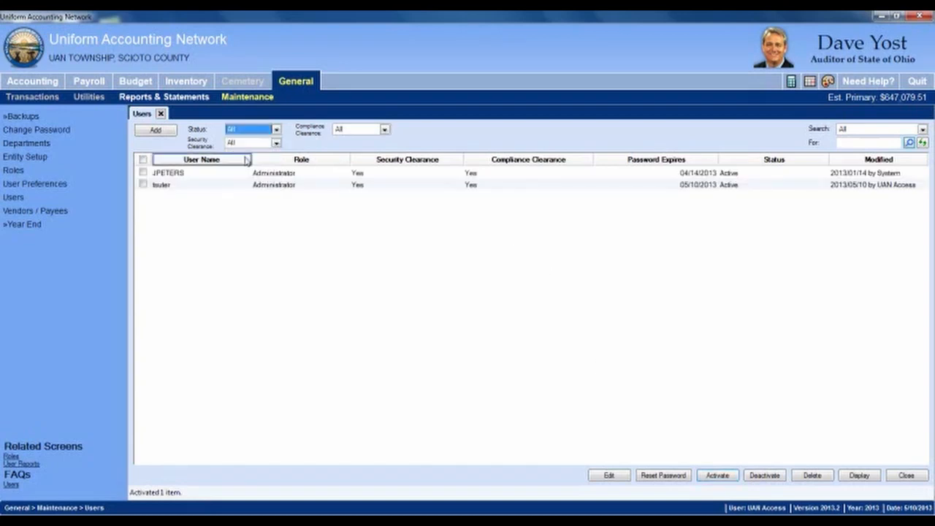
{"action": "left_click", "coordinate": [276, 130]}
{"action": "left_click", "coordinate": [253, 156]}
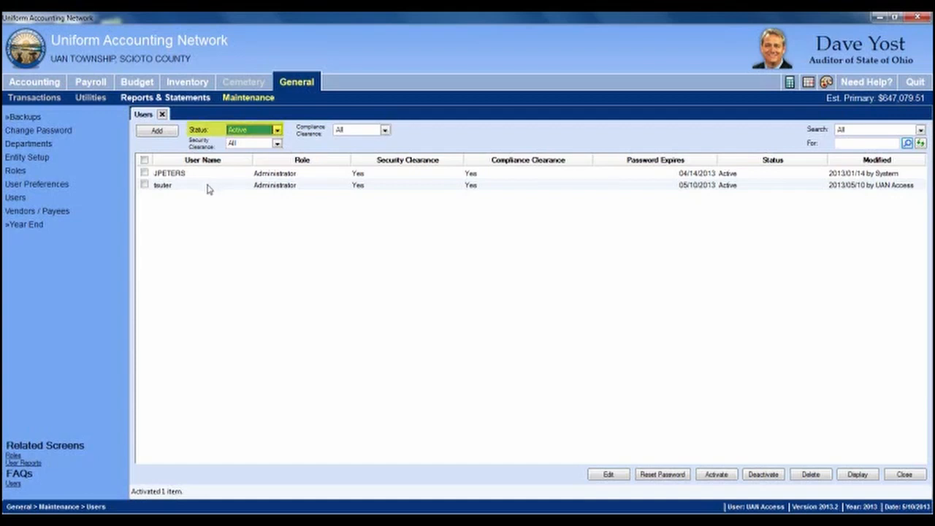
{"action": "left_click", "coordinate": [277, 130]}
{"action": "left_click", "coordinate": [243, 184]}
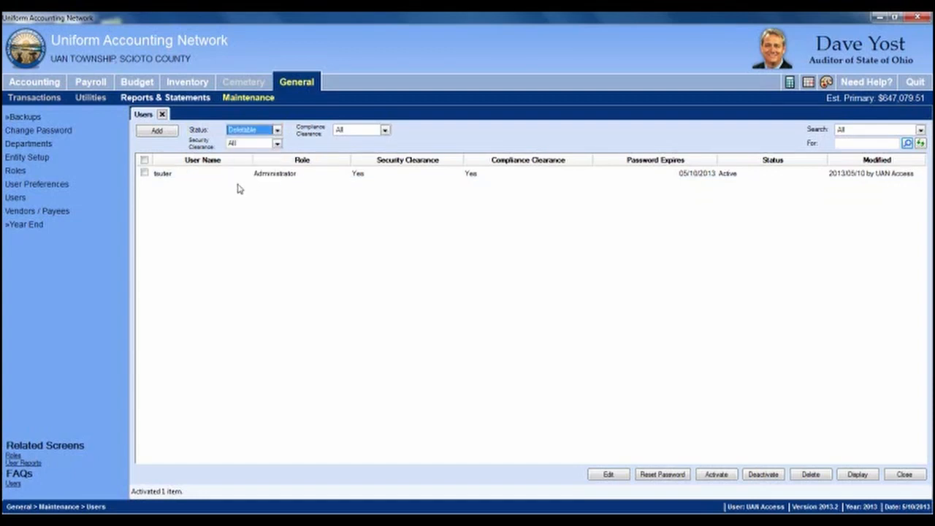
{"action": "left_click", "coordinate": [144, 174]}
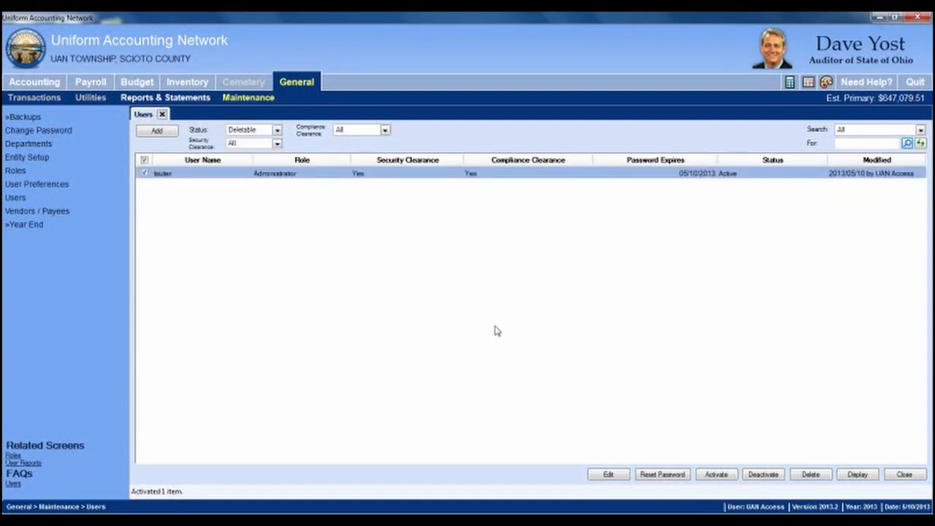
{"action": "left_click", "coordinate": [811, 475]}
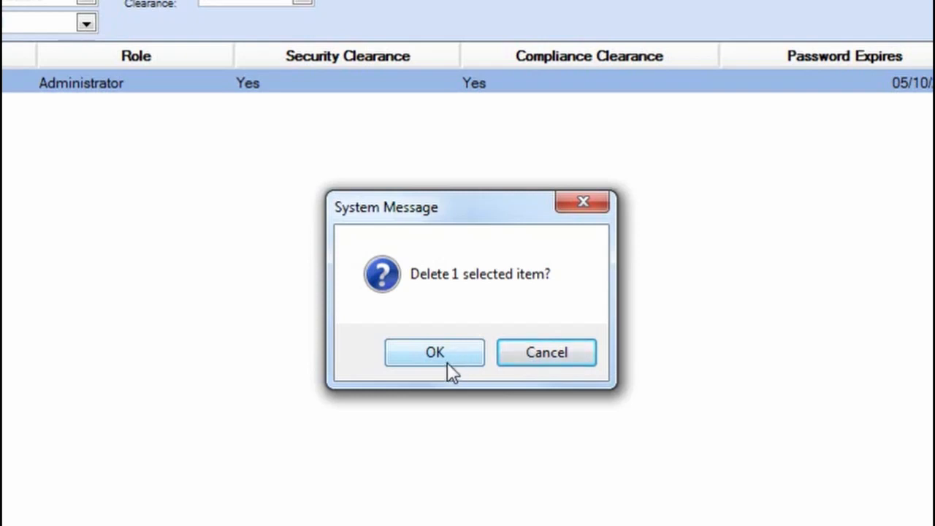
{"action": "left_click", "coordinate": [447, 363]}
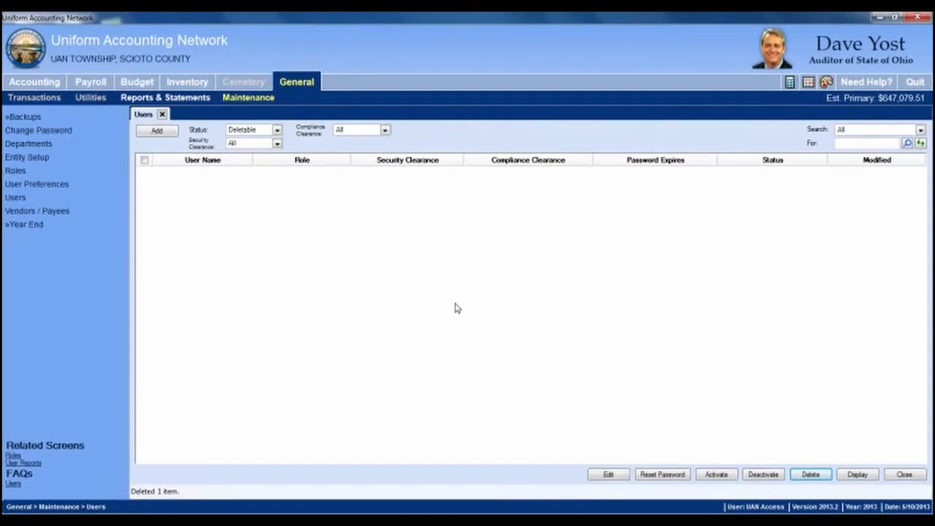
{"action": "left_click", "coordinate": [278, 130]}
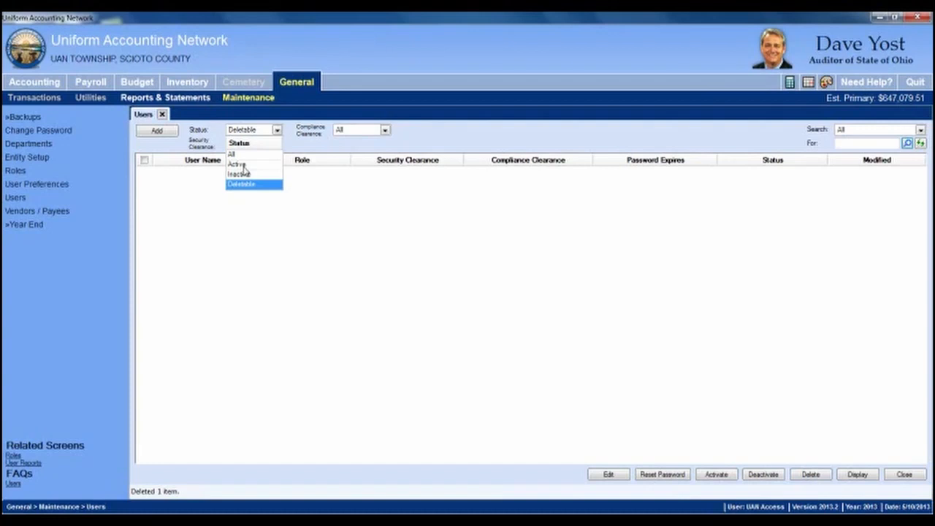
Step: Filter the Users list to Active status and select the remaining Administrator user's row
{"action": "left_click", "coordinate": [243, 166]}
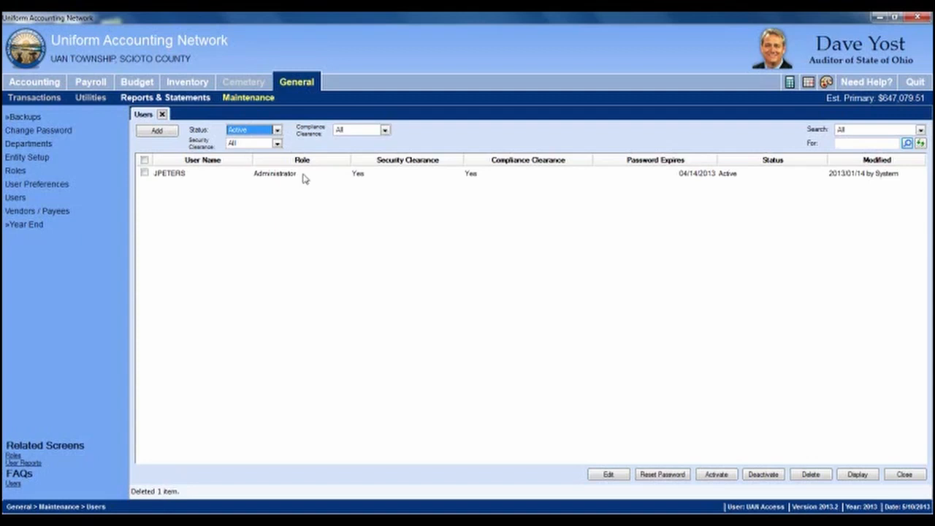
{"action": "left_click", "coordinate": [144, 173]}
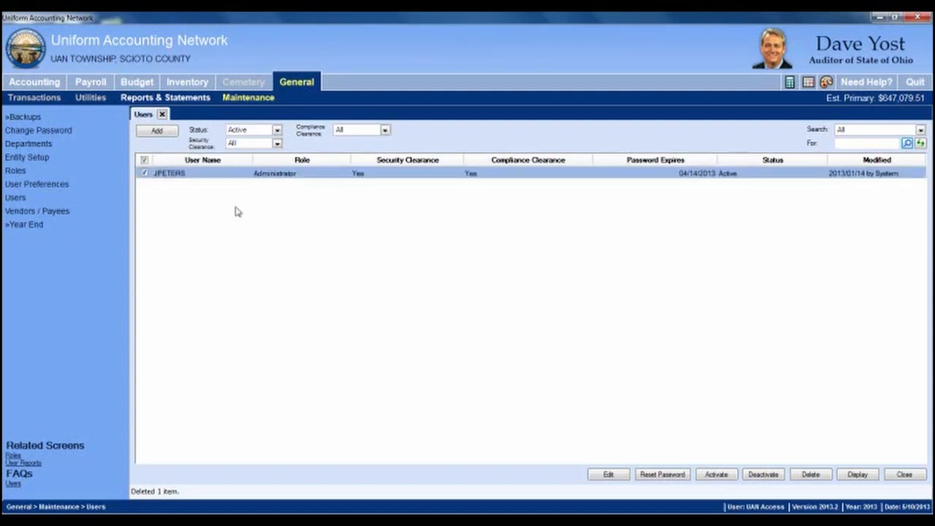
{"action": "left_click", "coordinate": [859, 474]}
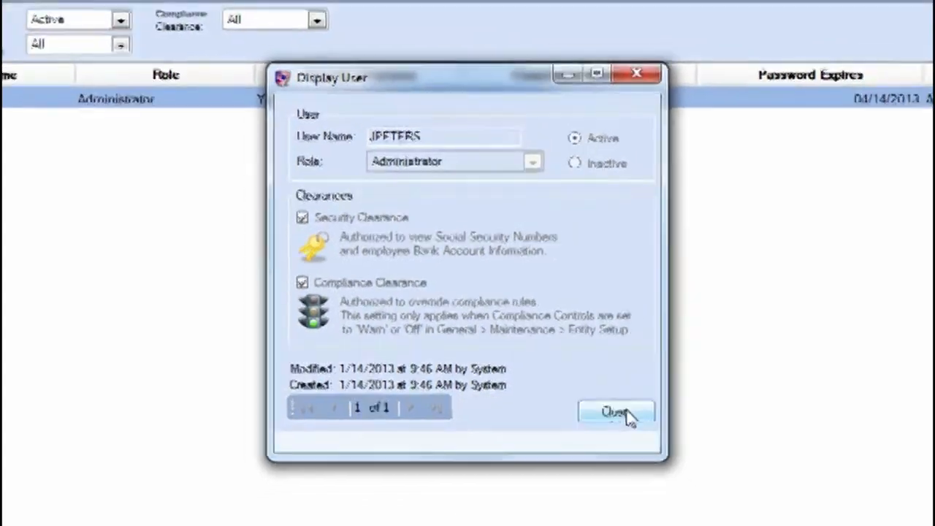
{"action": "left_click", "coordinate": [642, 426]}
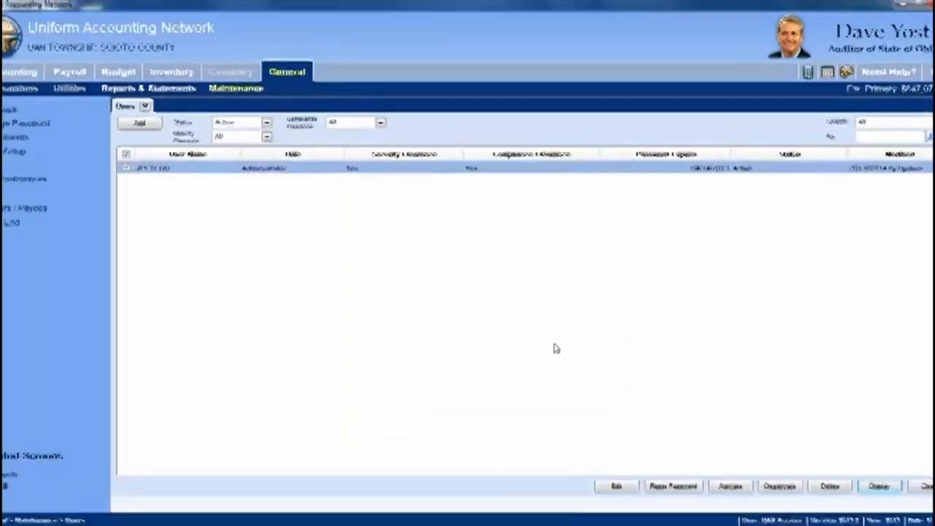